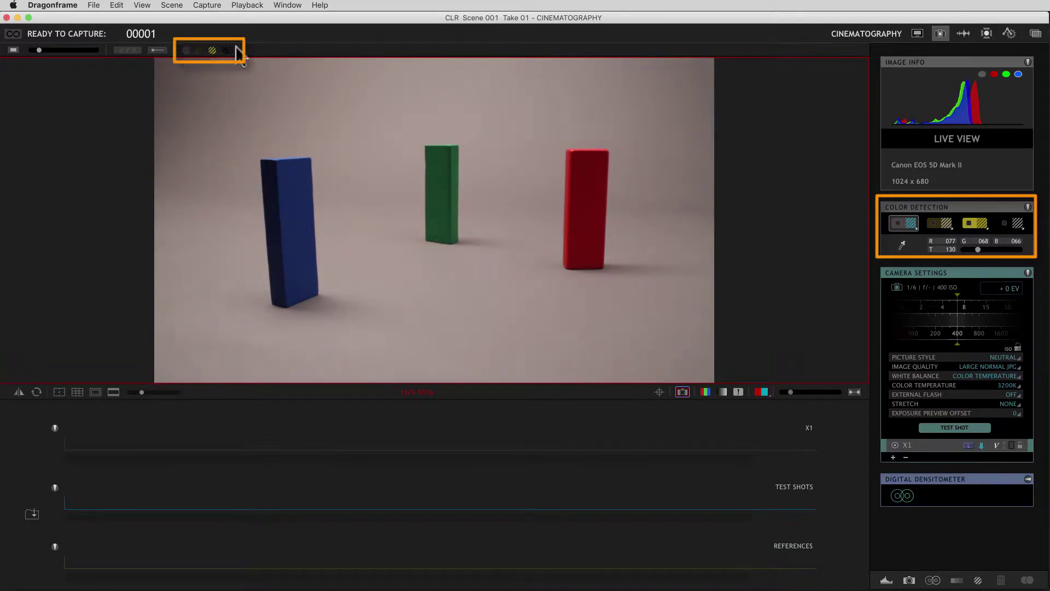
Move to the DMX workspace with a taller viewer, test shots and colour detection settings open.
{"action": "left_click", "coordinate": [184, 51]}
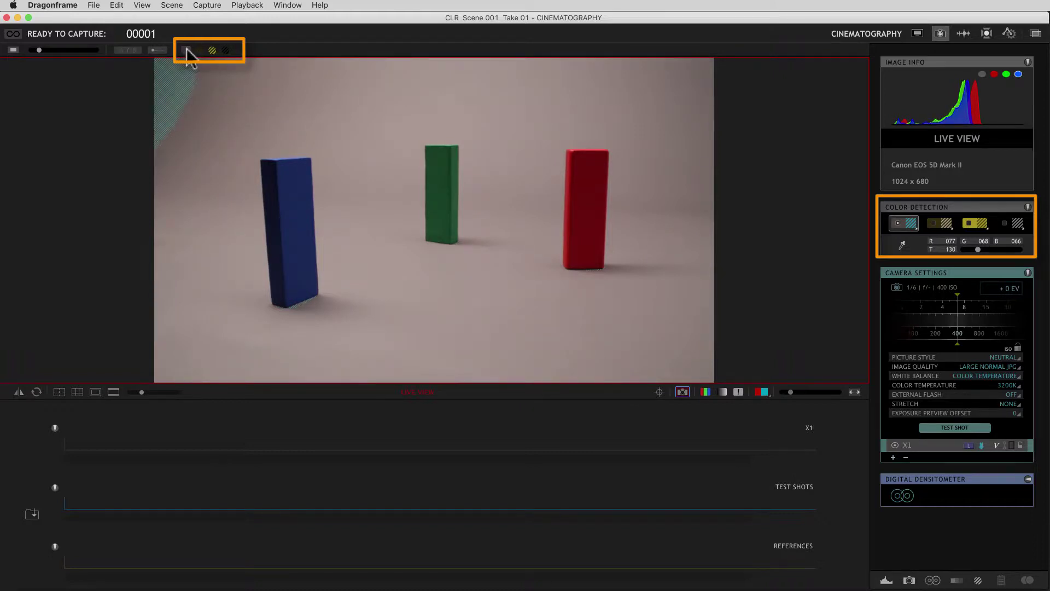
{"action": "left_click", "coordinate": [186, 50]}
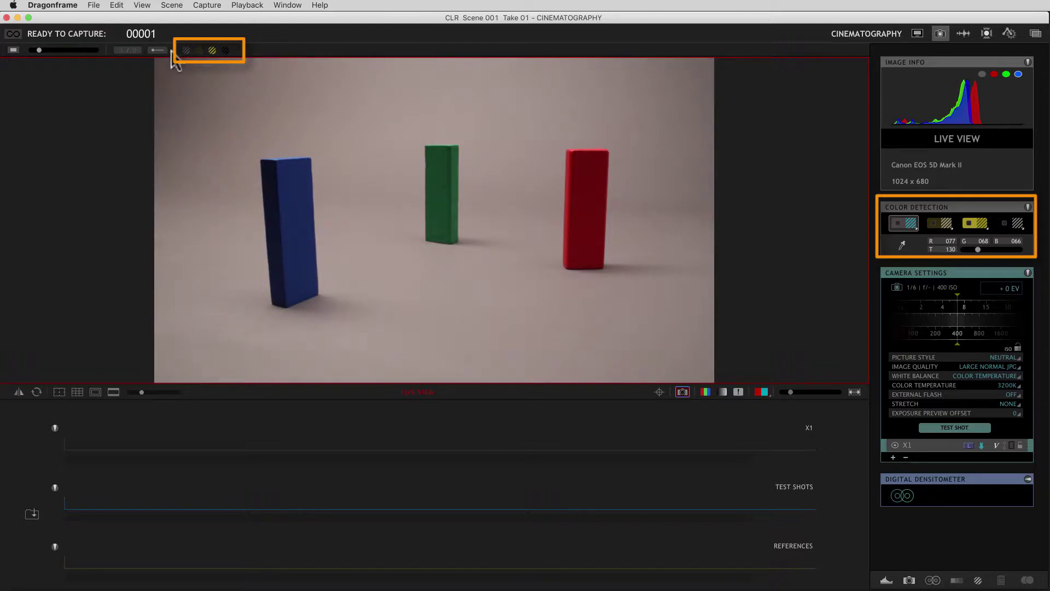
{"action": "left_click", "coordinate": [987, 35]}
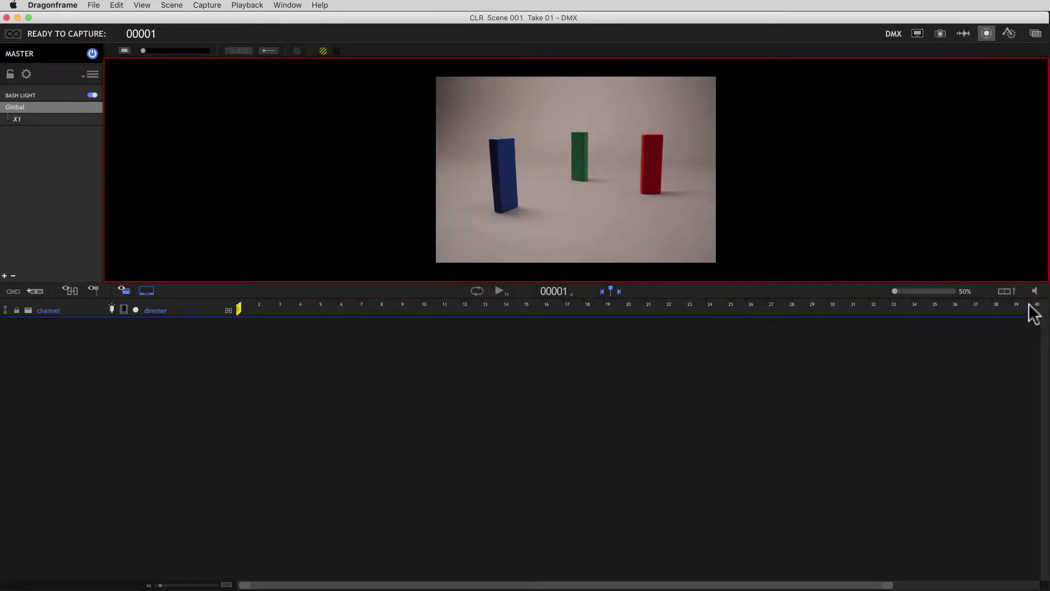
{"action": "left_click", "coordinate": [1009, 292]}
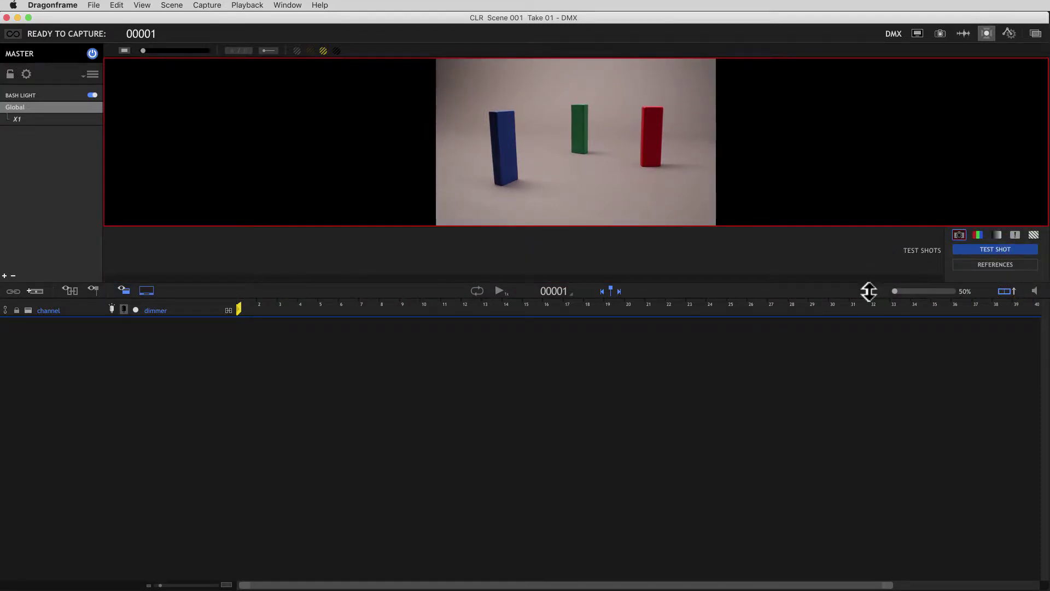
{"action": "left_click_drag", "start_coordinate": [867, 290], "coordinate": [865, 437]}
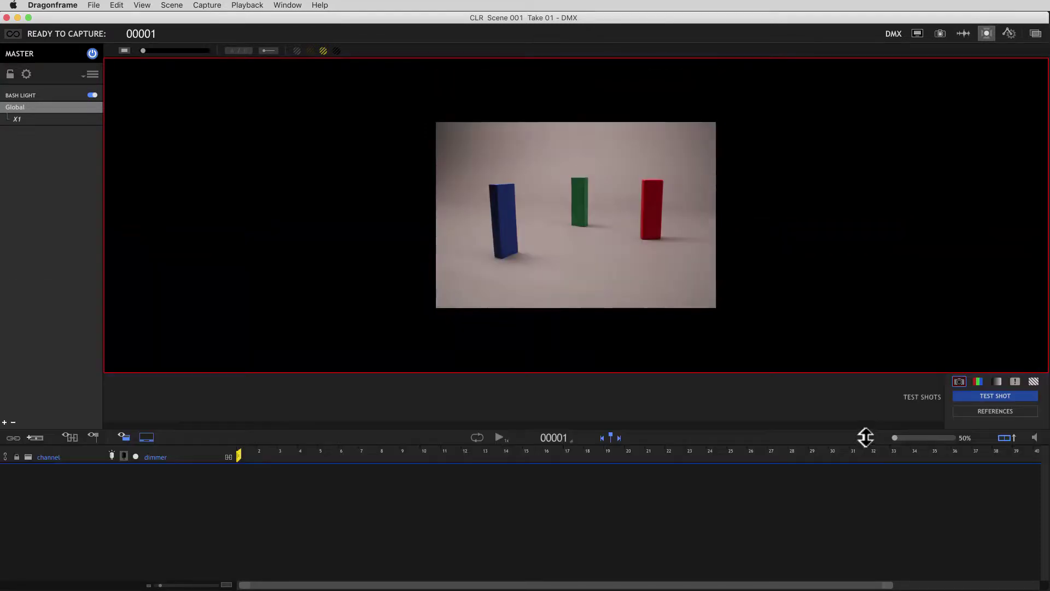
{"action": "left_click", "coordinate": [1034, 380]}
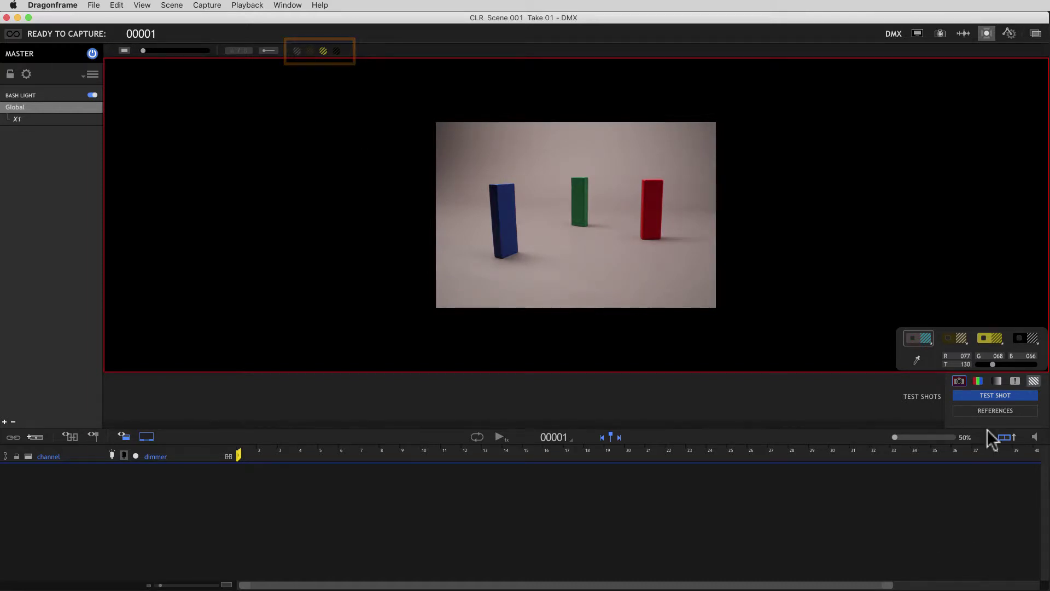
Take a test shot and sample the blue block into slot 1 with tolerance 58.
{"action": "left_click", "coordinate": [1000, 397]}
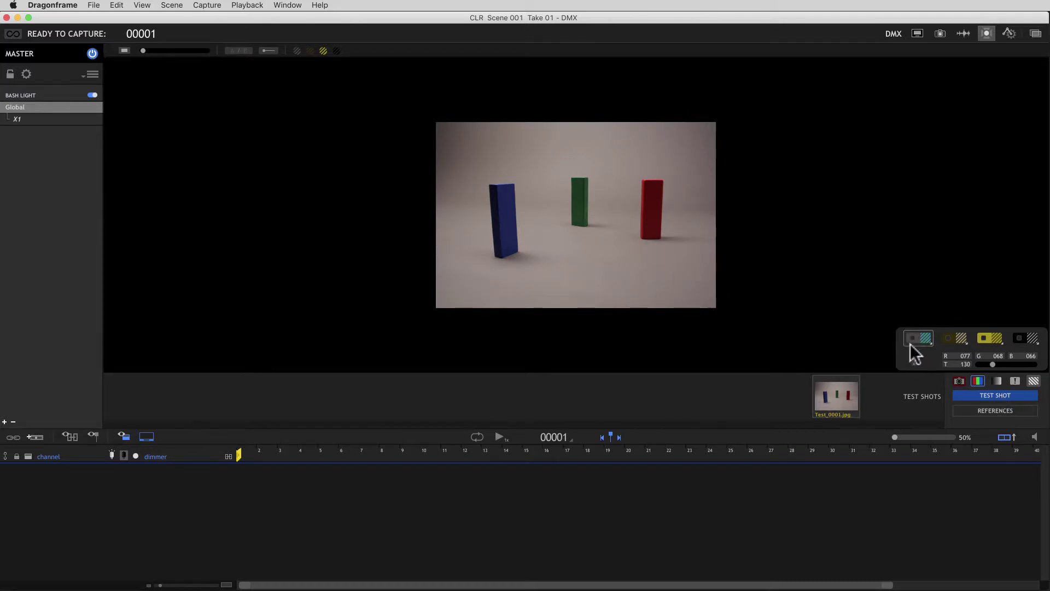
{"action": "left_click", "coordinate": [913, 339]}
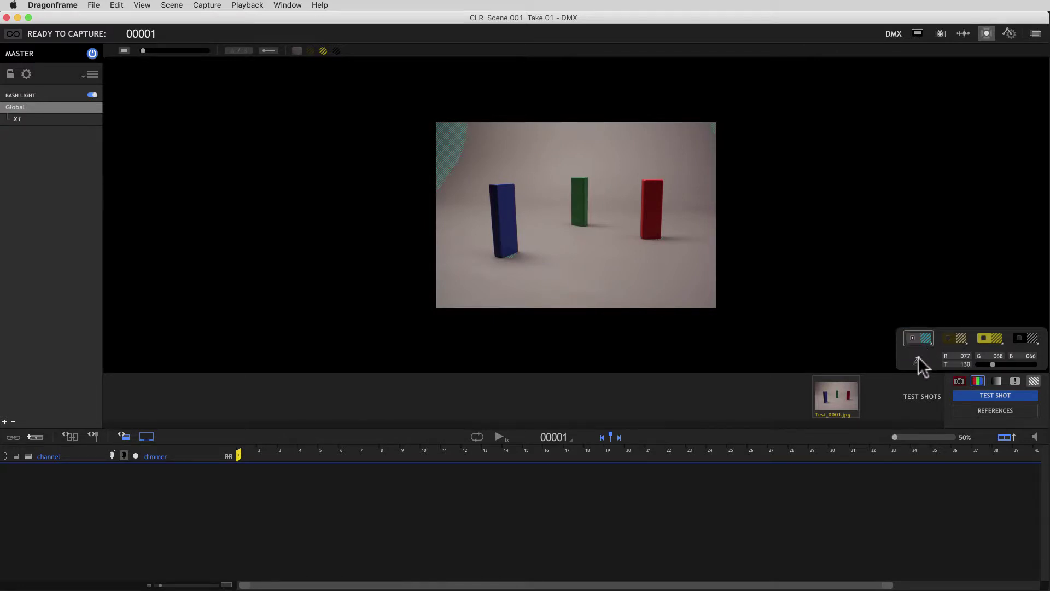
{"action": "left_click", "coordinate": [918, 359]}
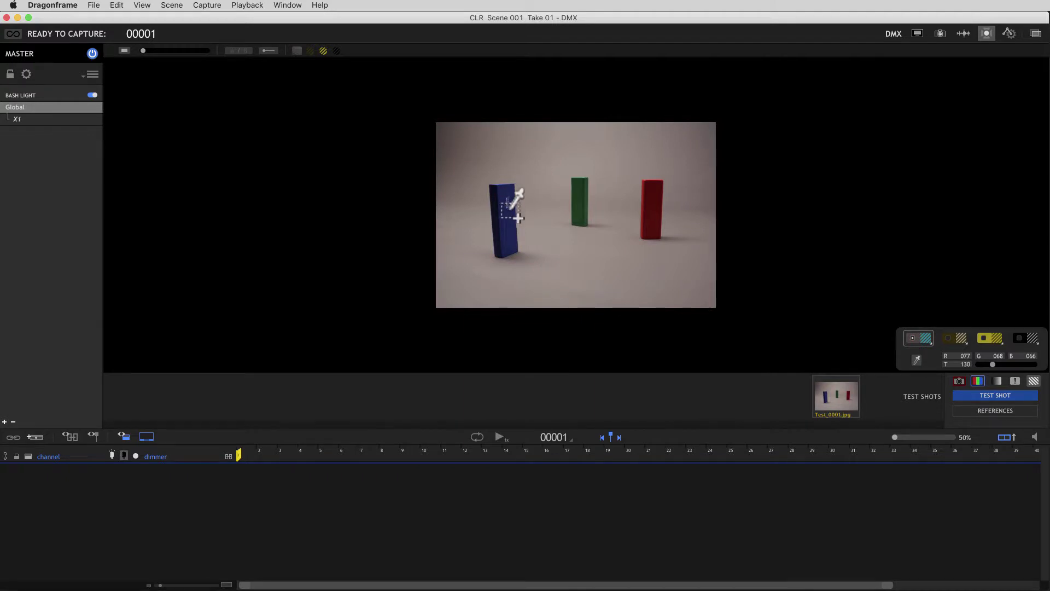
{"action": "left_click_drag", "start_coordinate": [504, 198], "coordinate": [521, 234]}
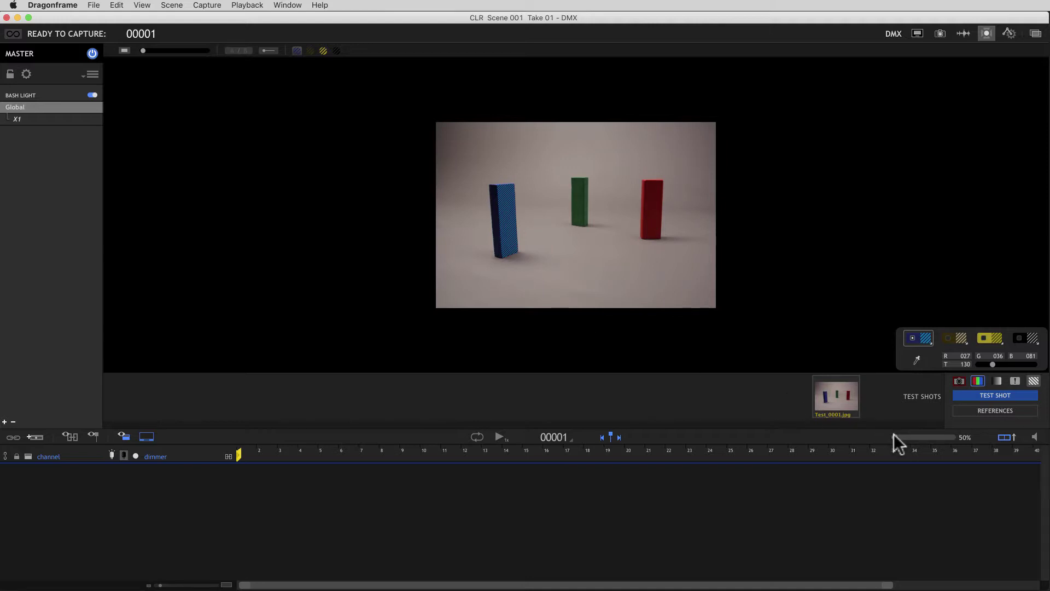
{"action": "left_click_drag", "start_coordinate": [894, 436], "coordinate": [900, 435]}
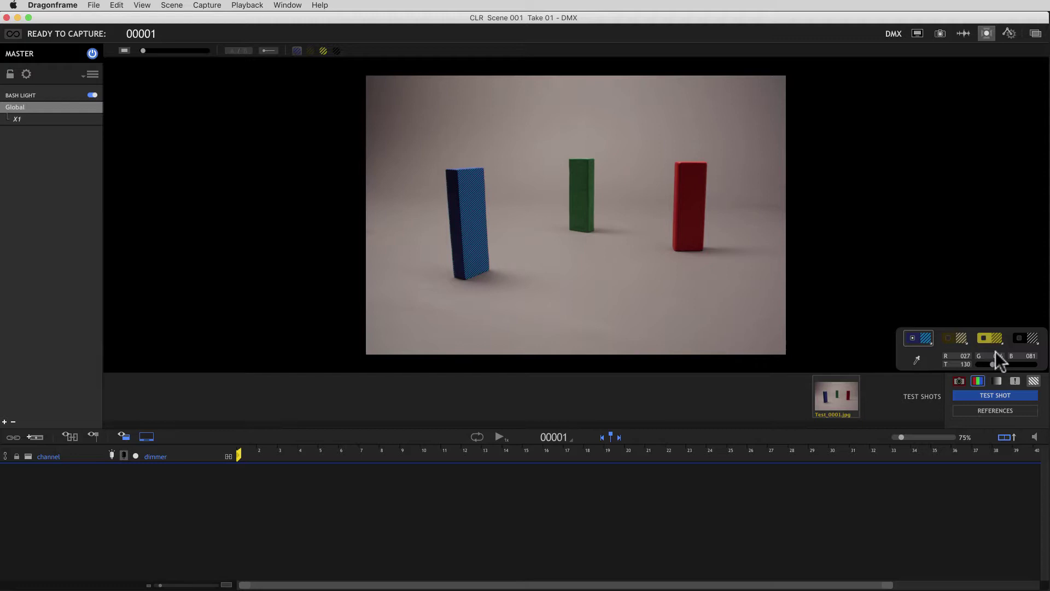
{"action": "mouse_move", "coordinate": [991, 364]}
{"action": "left_mouse_down"}
{"action": "mouse_move", "coordinate": [1010, 364]}
{"action": "mouse_move", "coordinate": [985, 364]}
{"action": "left_mouse_up"}
Return to the Cinematography workspace with the blue detection overlay turned on.
{"action": "left_click", "coordinate": [914, 338]}
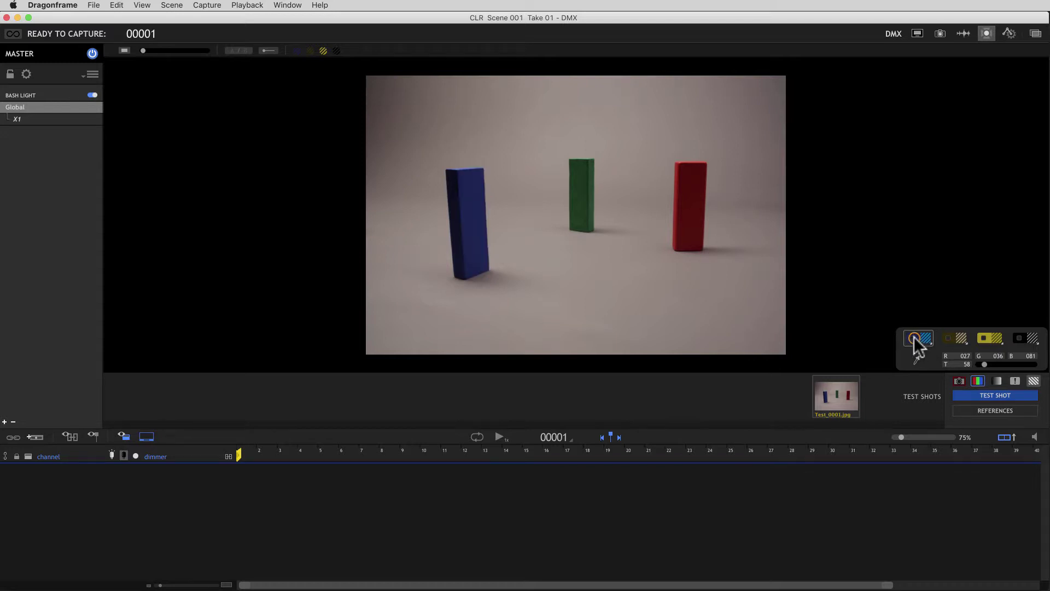
{"action": "left_click", "coordinate": [294, 51]}
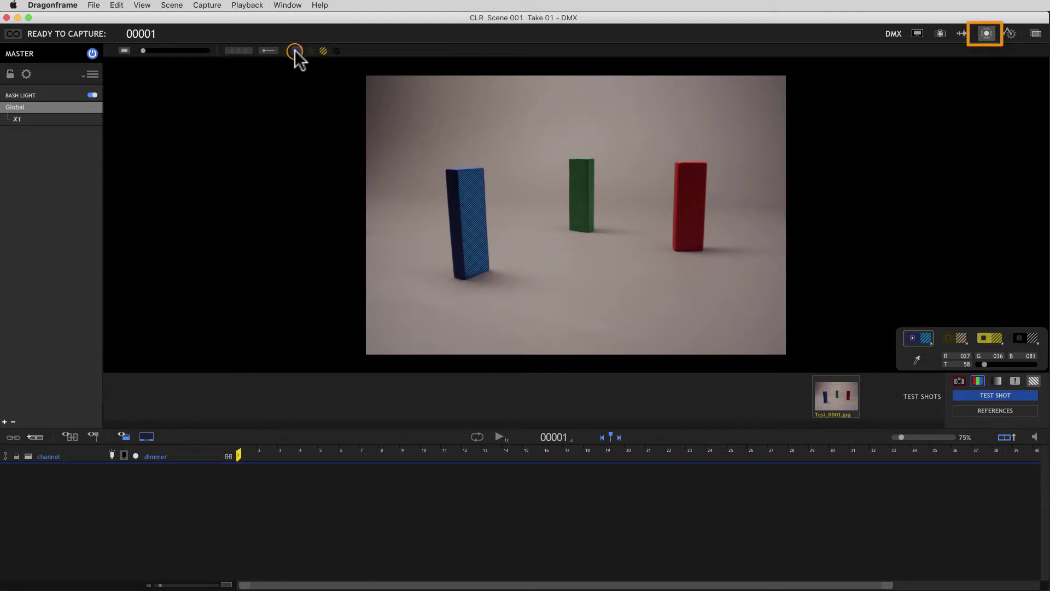
{"action": "key", "text": "super+2"}
{"action": "left_click", "coordinate": [187, 50]}
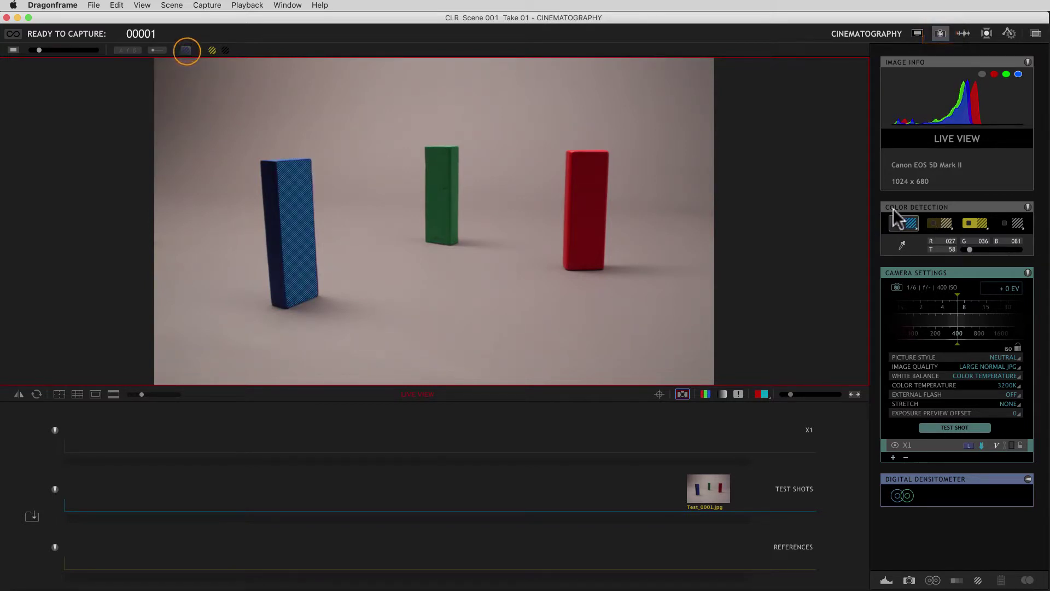
Sample the green block (R 022, G 064, B 037) into slot 2 with tolerance 34.
{"action": "left_click", "coordinate": [1016, 224]}
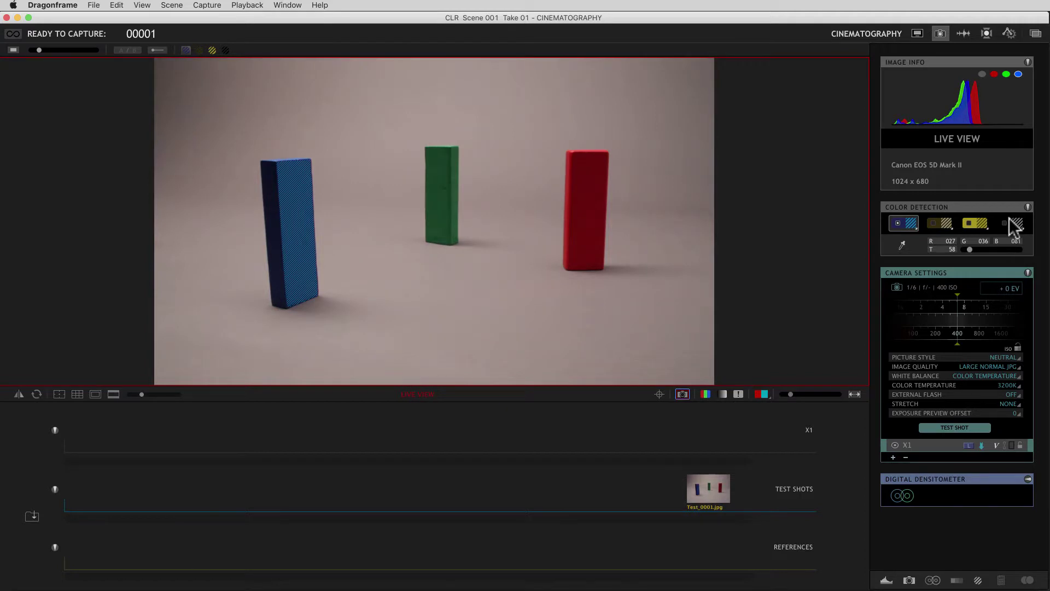
{"action": "left_click", "coordinate": [935, 224]}
{"action": "left_click", "coordinate": [937, 225]}
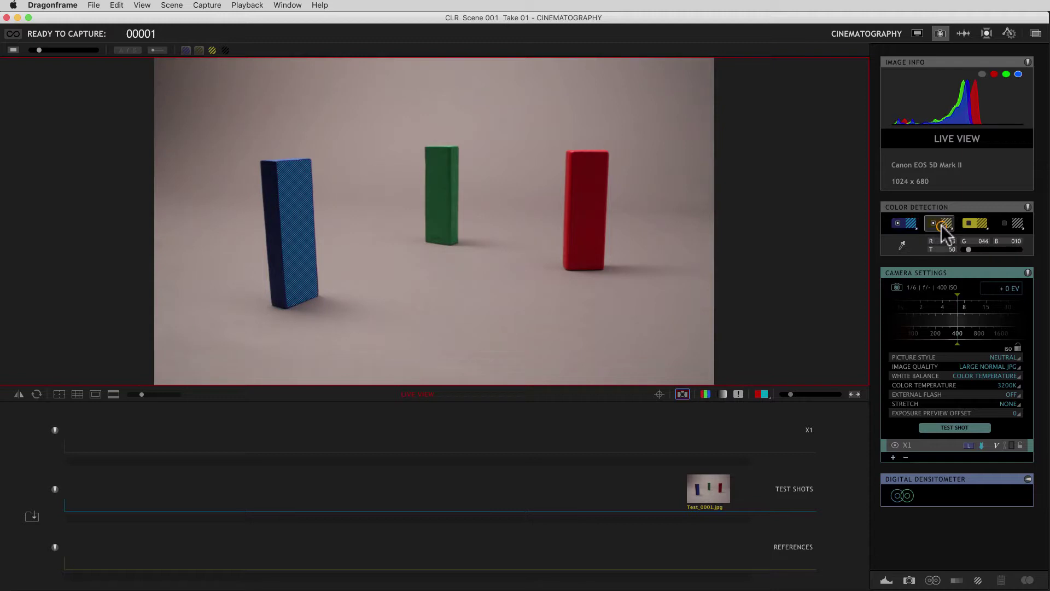
{"action": "left_click", "coordinate": [903, 246]}
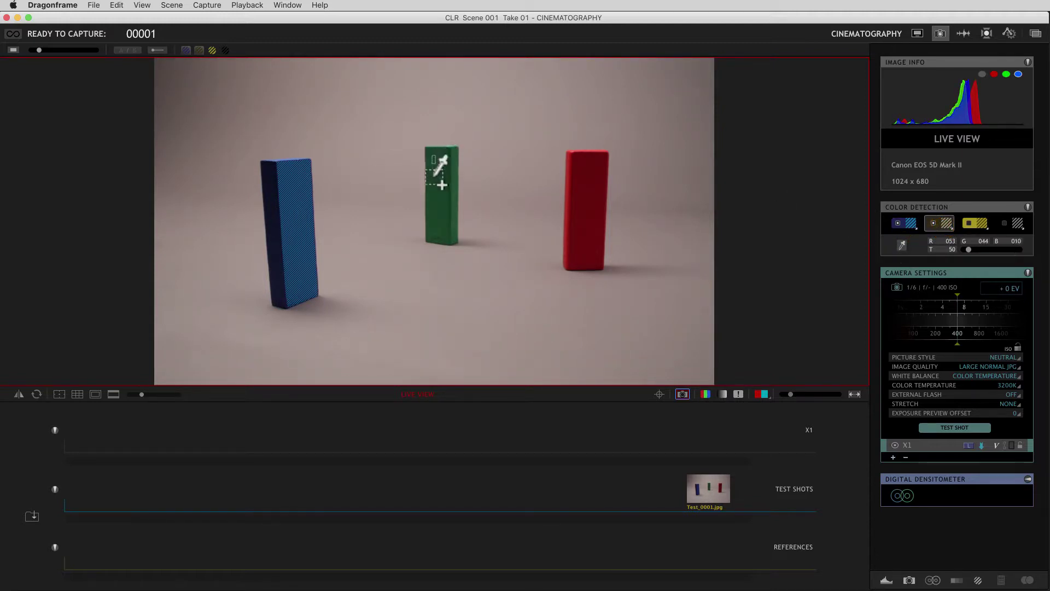
{"action": "left_click", "coordinate": [442, 184]}
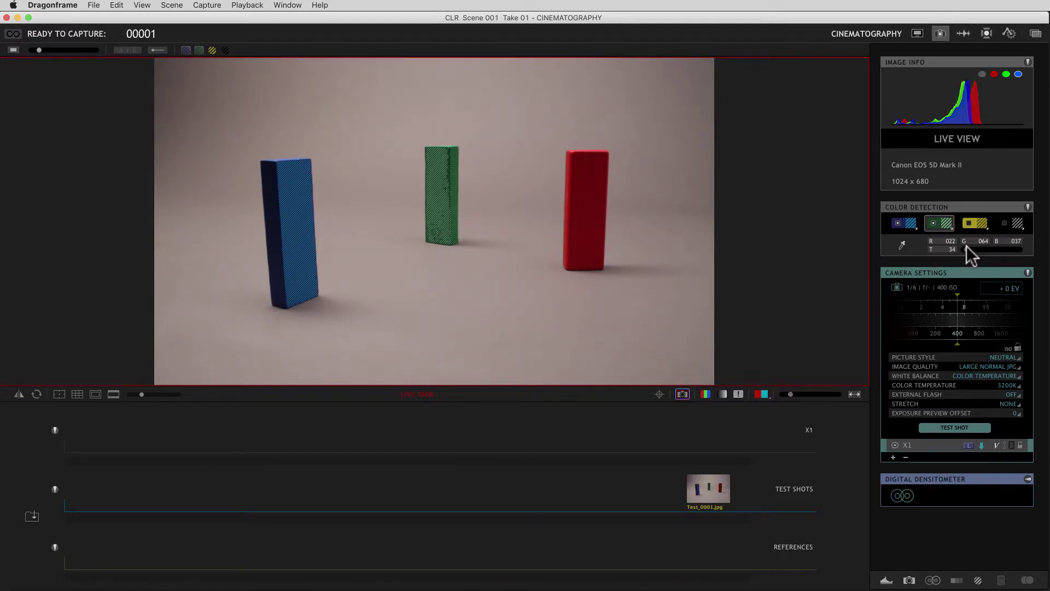
{"action": "left_click_drag", "start_coordinate": [967, 246], "coordinate": [967, 250]}
Sample the red block (R 102, G 012, B 010) into slot 3 with a lighter pink hatch.
{"action": "left_click", "coordinate": [978, 227]}
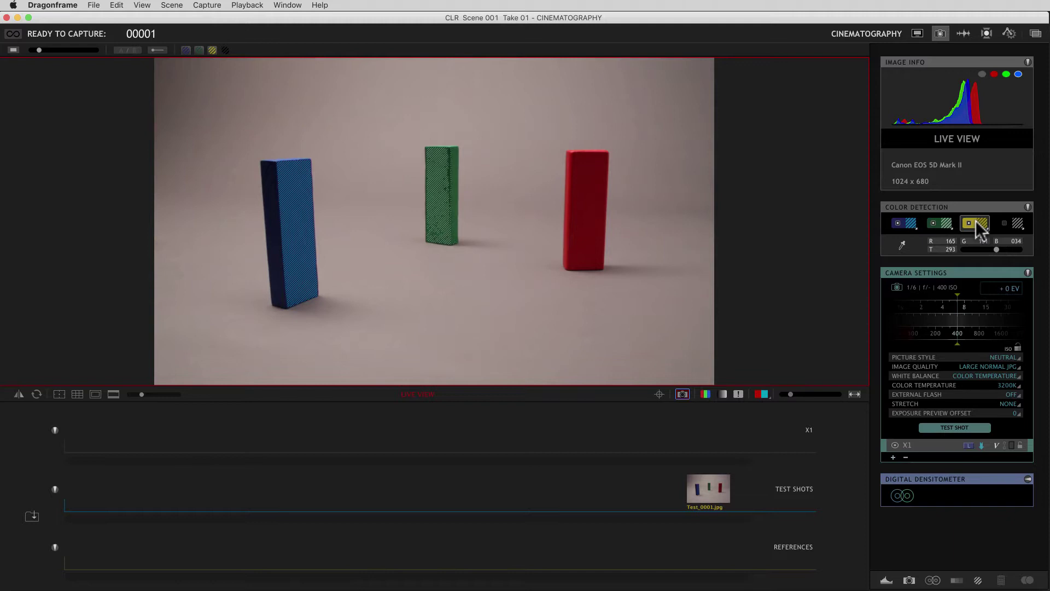
{"action": "left_click", "coordinate": [902, 245]}
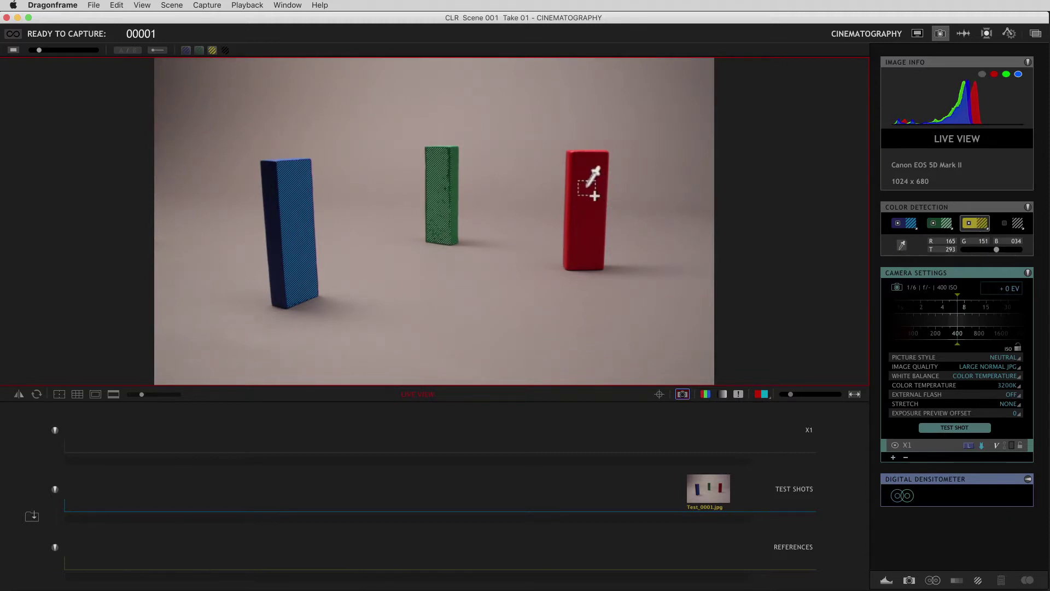
{"action": "left_click_drag", "start_coordinate": [572, 183], "coordinate": [599, 241]}
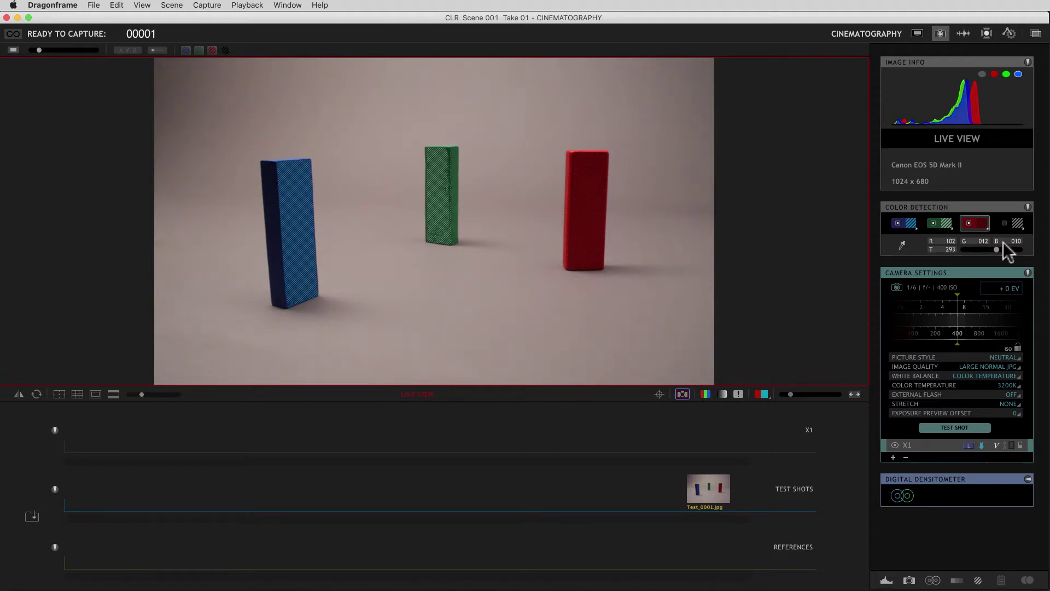
{"action": "left_click", "coordinate": [988, 227]}
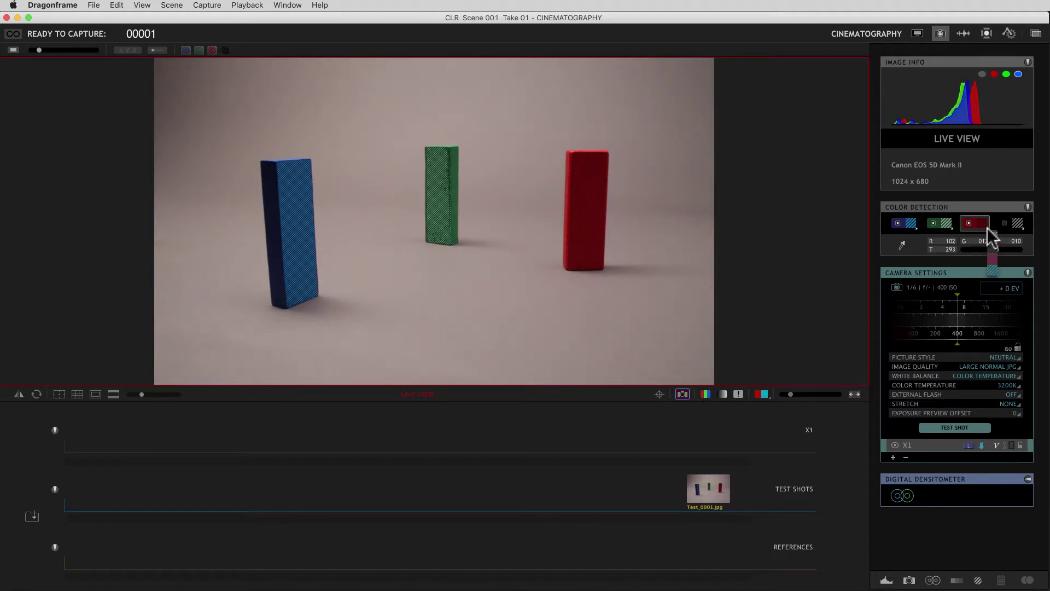
{"action": "left_click", "coordinate": [994, 265]}
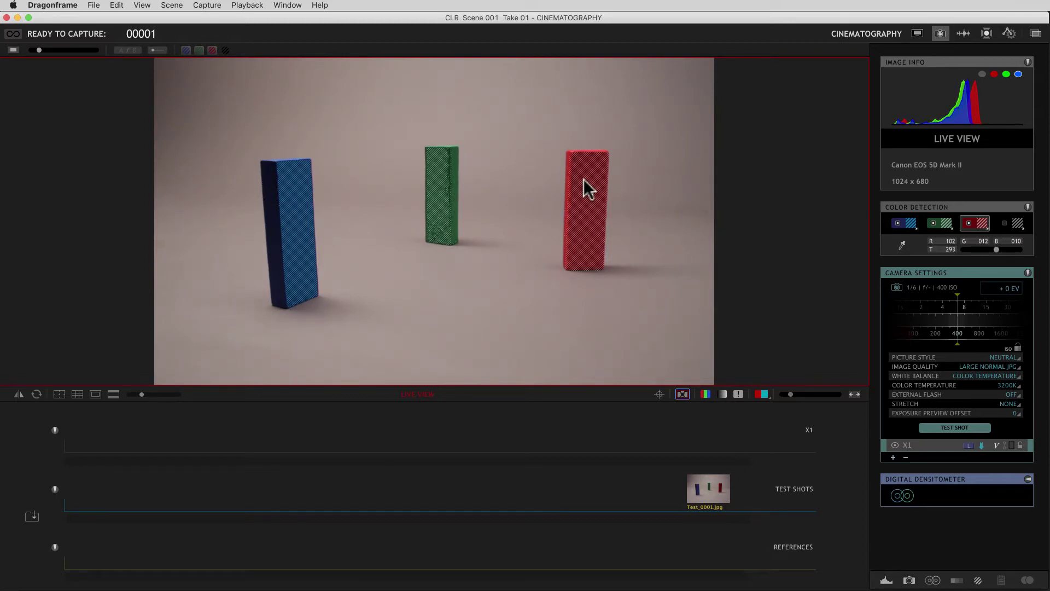
Turn off the red, green and blue detection overlays.
{"action": "left_click", "coordinate": [212, 49]}
{"action": "left_click", "coordinate": [199, 50]}
{"action": "left_click", "coordinate": [186, 50]}
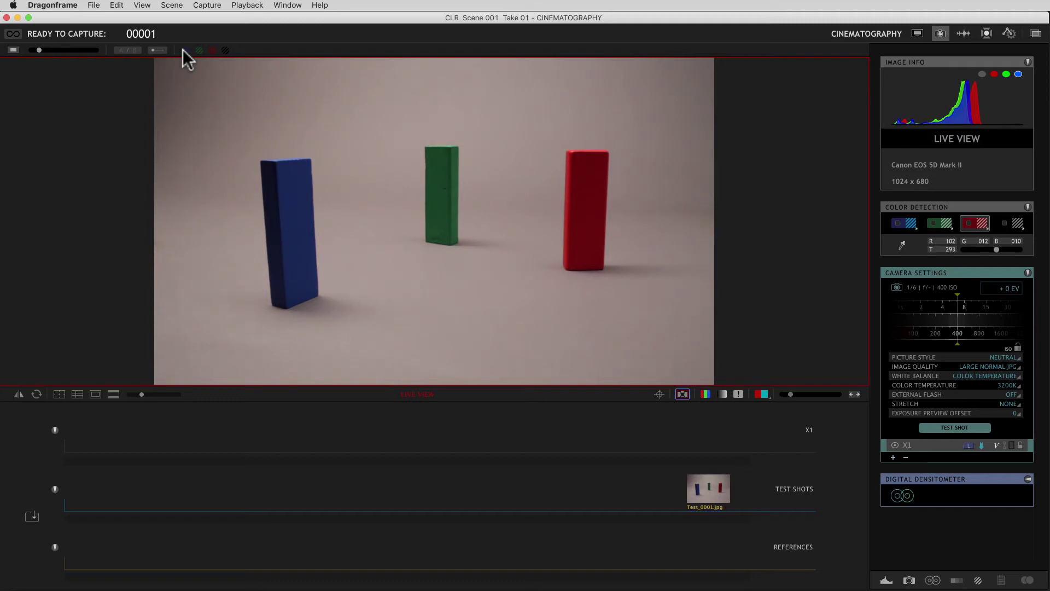
Change the red slot's R value to 200.
{"action": "left_click", "coordinate": [952, 241]}
{"action": "type", "text": "200"}
In the DMX workspace, close colour detection settings and toggle the red, green and blue overlays.
{"action": "left_click", "coordinate": [987, 33]}
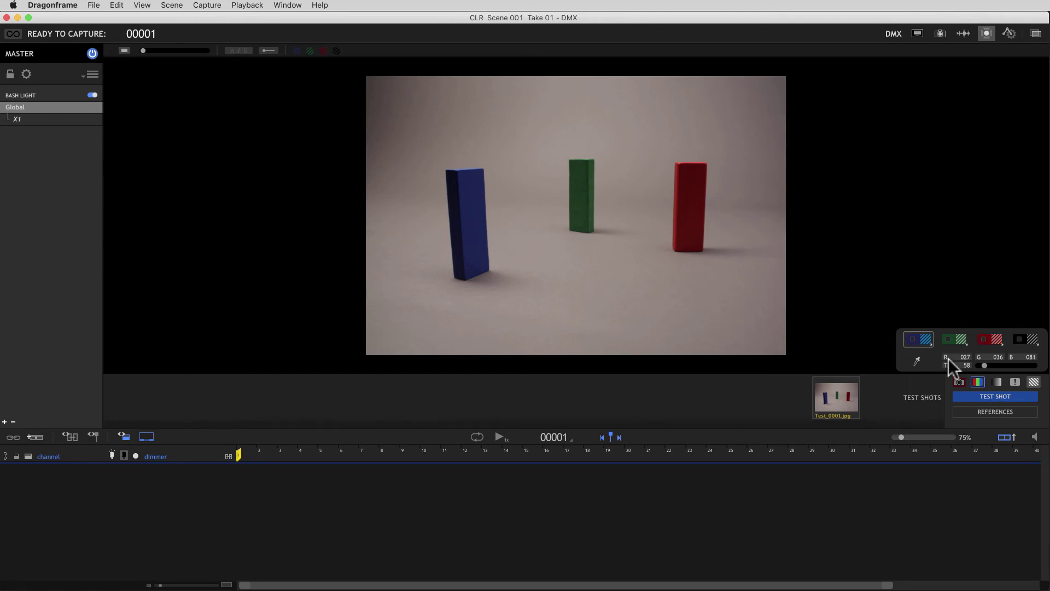
{"action": "left_click", "coordinate": [1034, 382]}
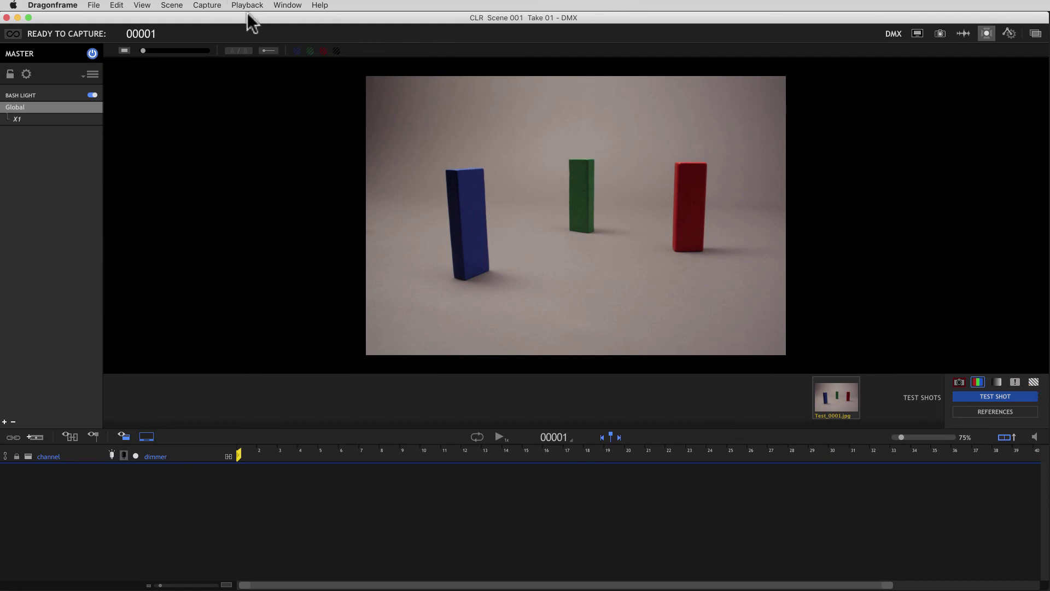
{"action": "left_click", "coordinate": [324, 51]}
{"action": "left_click", "coordinate": [310, 52]}
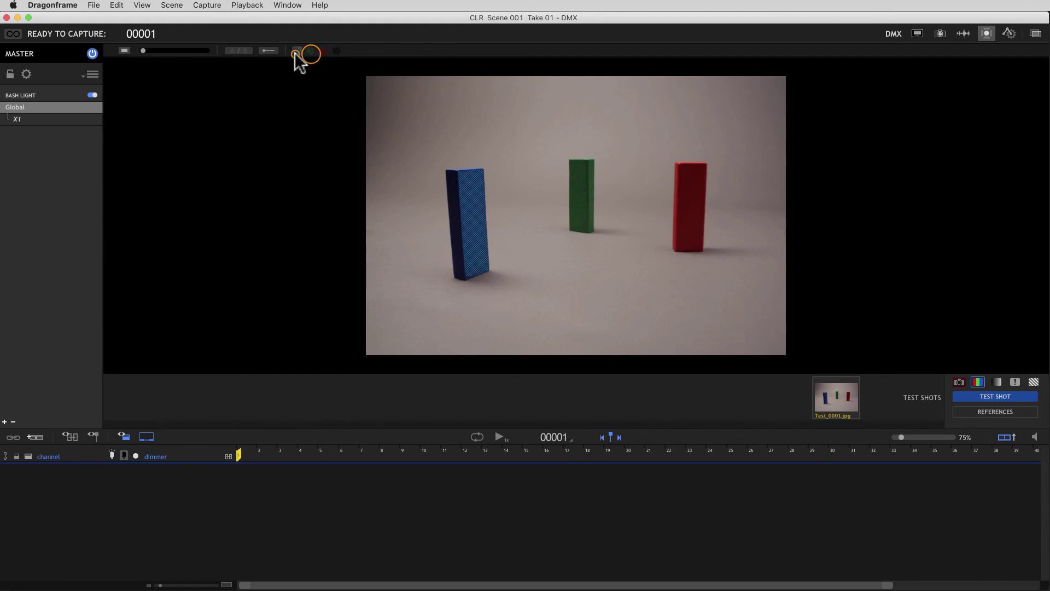
{"action": "left_click", "coordinate": [295, 52]}
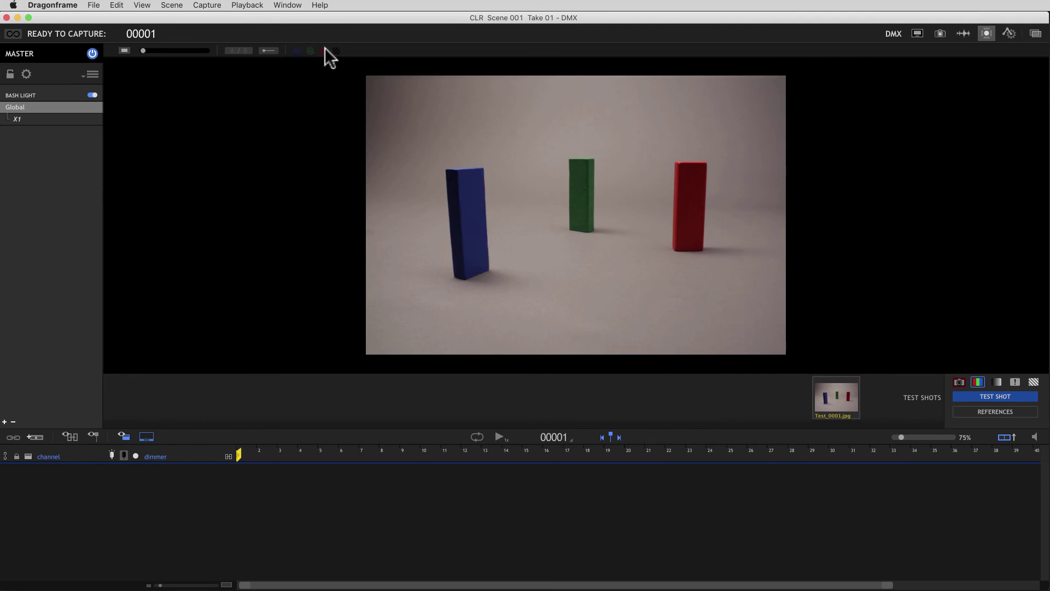